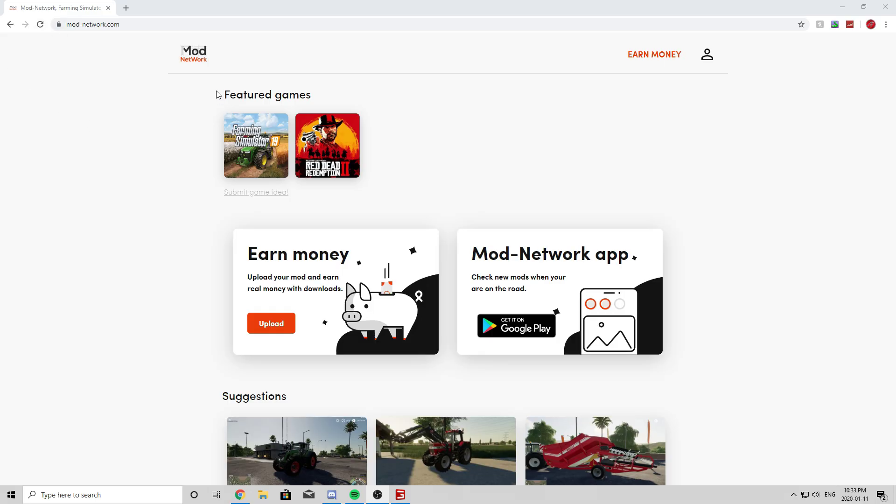
Step: Search the Farming Simulator 19 mods on Mod Network for 'ford'
{"action": "left_click", "coordinate": [264, 152]}
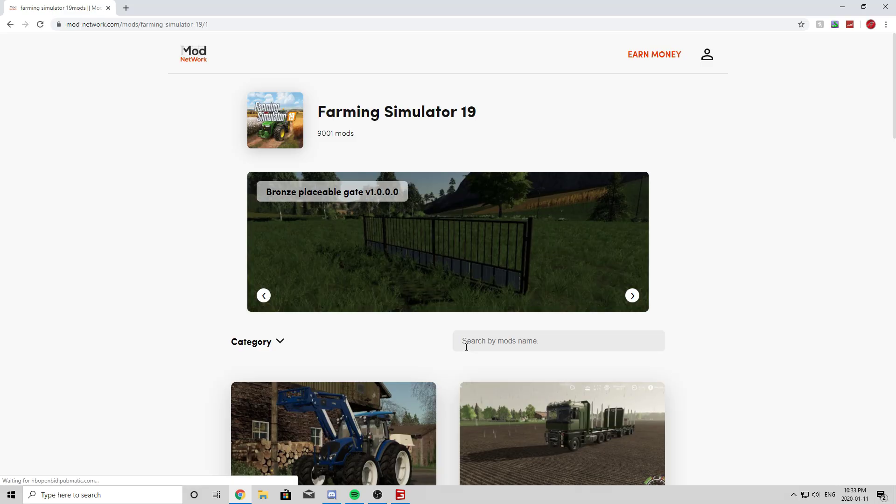
{"action": "left_click", "coordinate": [522, 343]}
{"action": "type", "text": "ford"}
{"action": "key", "text": "Return"}
Step: Download the 2020 Ford F-Series 250-450 mod from the ford search results
{"action": "scroll", "coordinate": [364, 356], "scroll_direction": "down", "scroll_amount": 6}
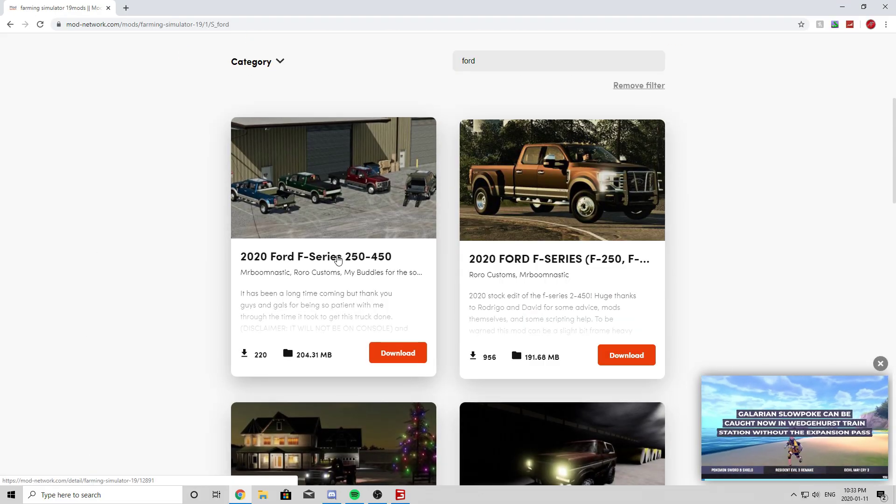
{"action": "scroll", "coordinate": [347, 258], "scroll_direction": "down", "scroll_amount": 3}
{"action": "scroll", "coordinate": [561, 354], "scroll_direction": "down", "scroll_amount": 8}
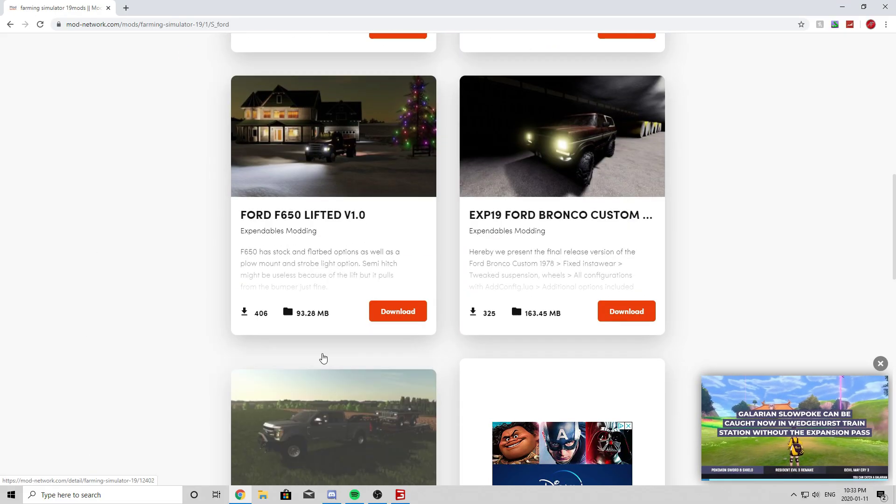
{"action": "scroll", "coordinate": [320, 360], "scroll_direction": "up", "scroll_amount": 5}
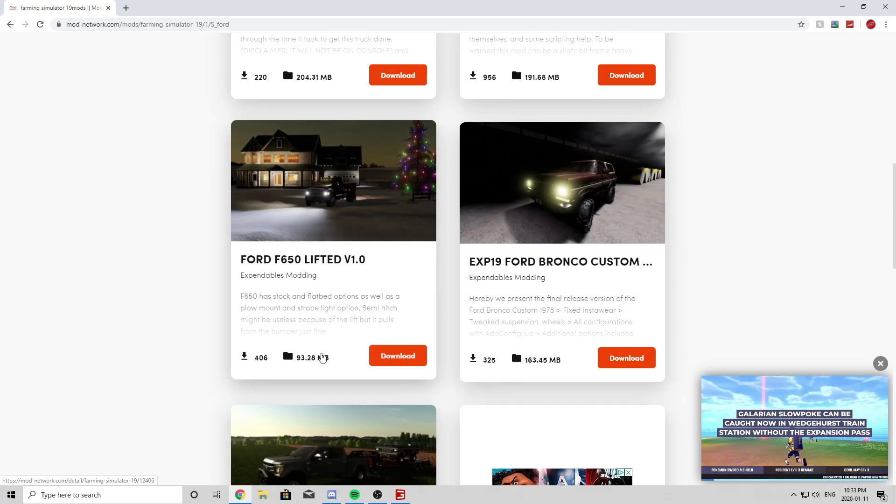
{"action": "scroll", "coordinate": [300, 372], "scroll_direction": "down", "scroll_amount": 3}
{"action": "scroll", "coordinate": [319, 385], "scroll_direction": "up", "scroll_amount": 6}
{"action": "scroll", "coordinate": [318, 385], "scroll_direction": "up", "scroll_amount": 4}
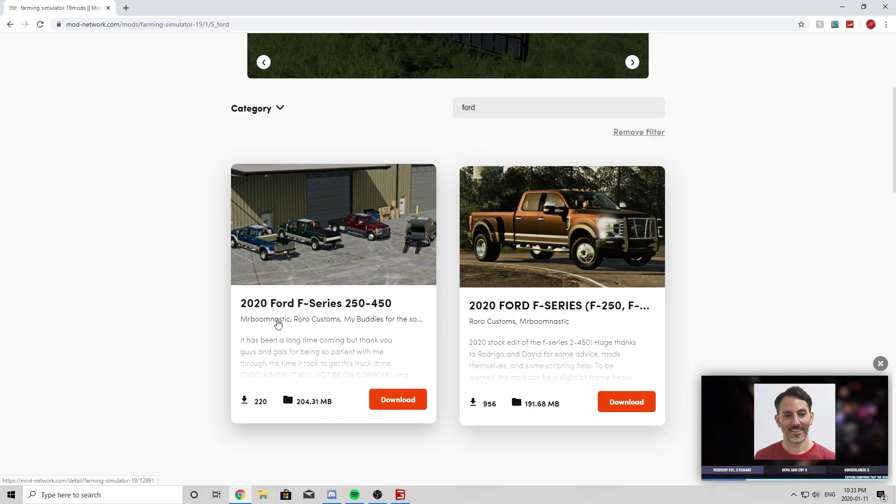
{"action": "left_click", "coordinate": [403, 399]}
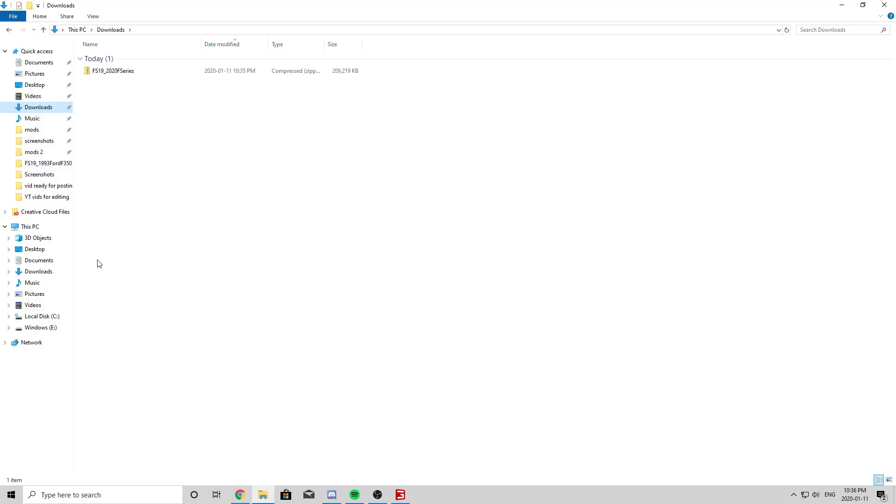
Step: Browse to Documents > My Games > FarmingSimulator2019 and bring up the mods folder's options
{"action": "left_click", "coordinate": [31, 263]}
{"action": "double_click", "coordinate": [137, 108]}
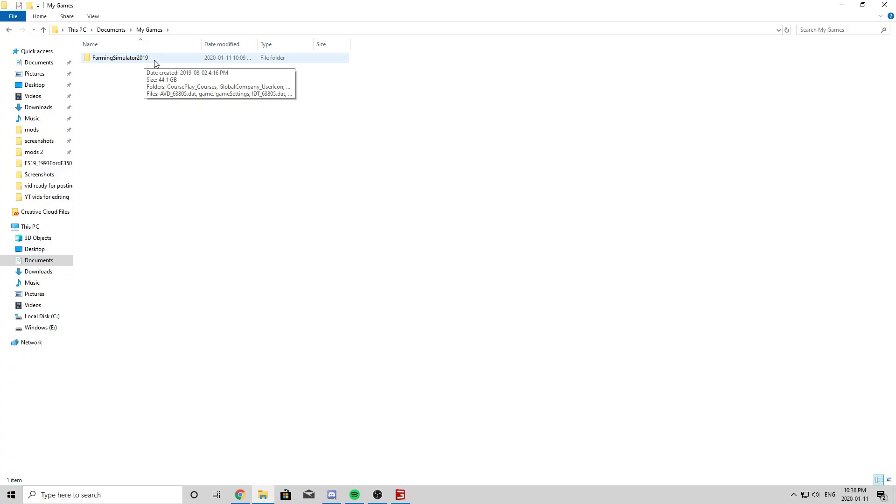
{"action": "double_click", "coordinate": [154, 61]}
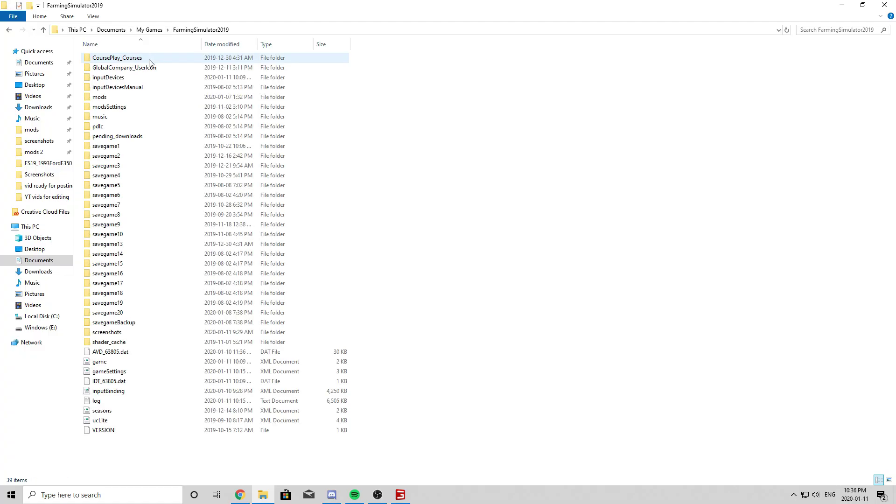
{"action": "right_click", "coordinate": [112, 100]}
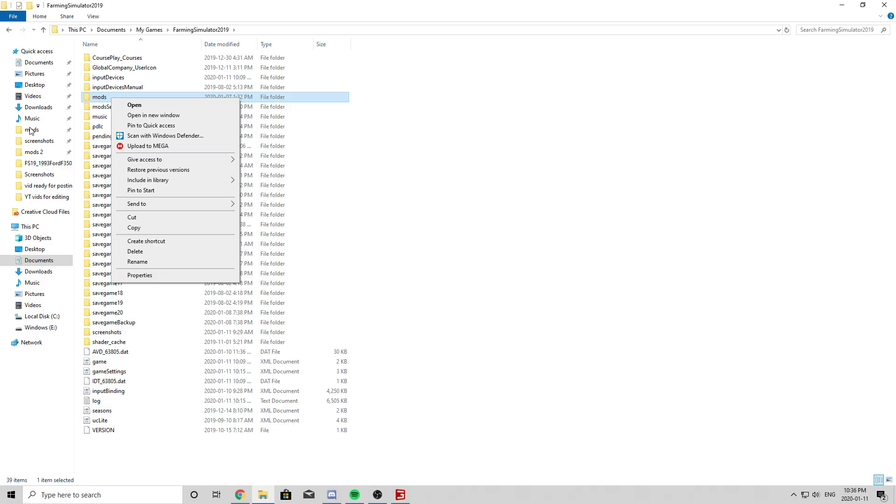
Step: Try moving the FS19_2020FSeries zip from Downloads into mods, cancelling the replace of the existing file
{"action": "left_click", "coordinate": [29, 108]}
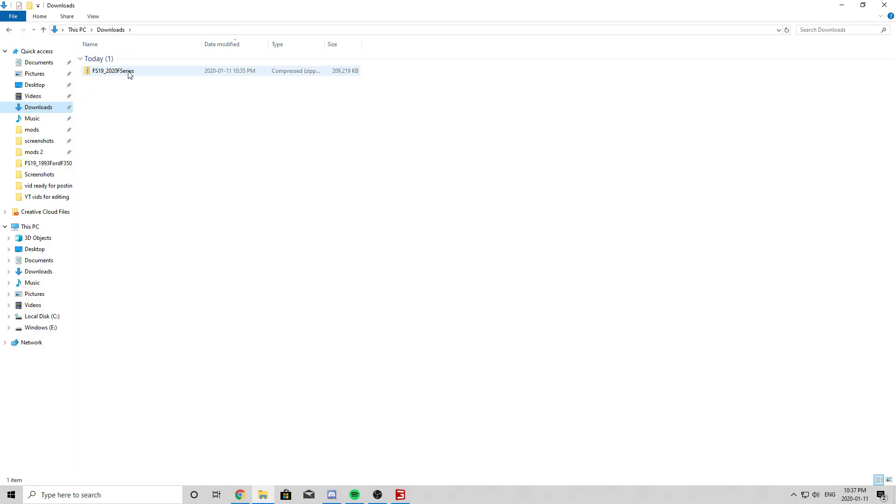
{"action": "left_click_drag", "start_coordinate": [127, 73], "coordinate": [38, 130]}
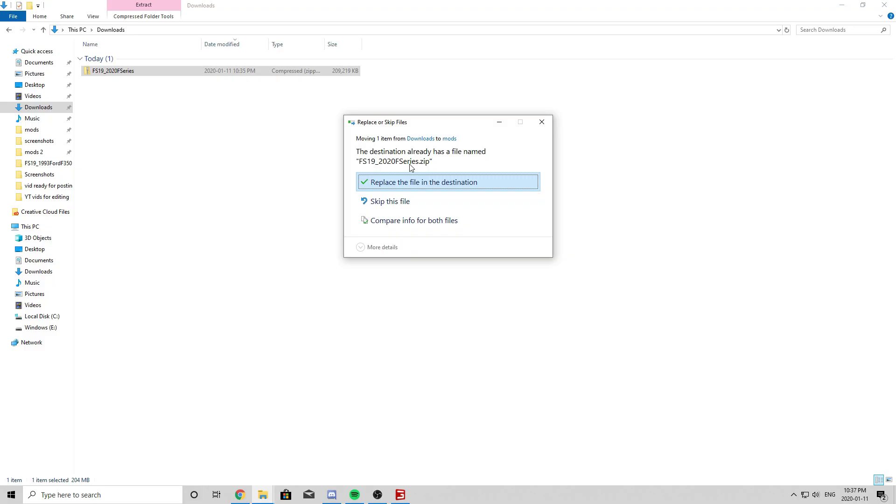
{"action": "left_click", "coordinate": [543, 127]}
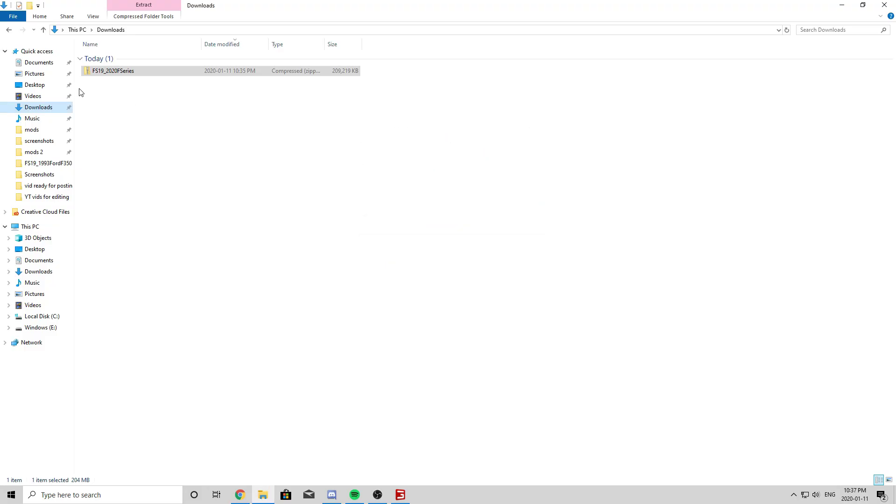
{"action": "left_click", "coordinate": [170, 122]}
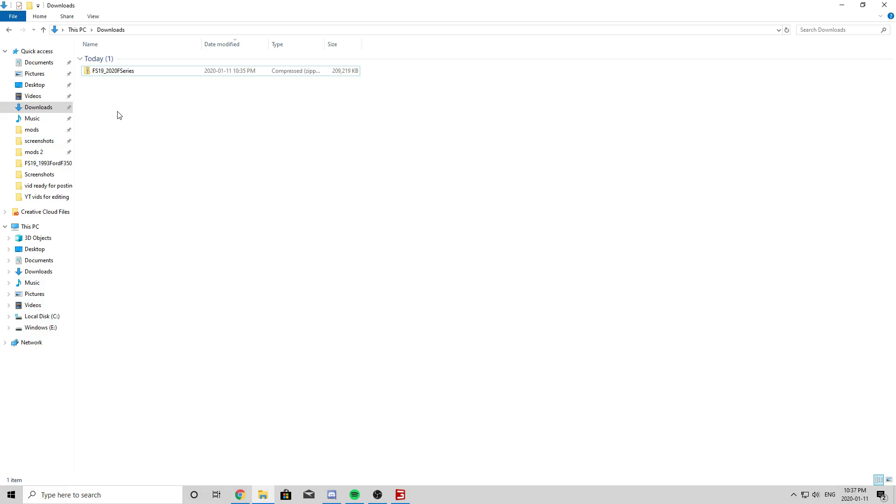
{"action": "left_click_drag", "start_coordinate": [119, 109], "coordinate": [126, 89]}
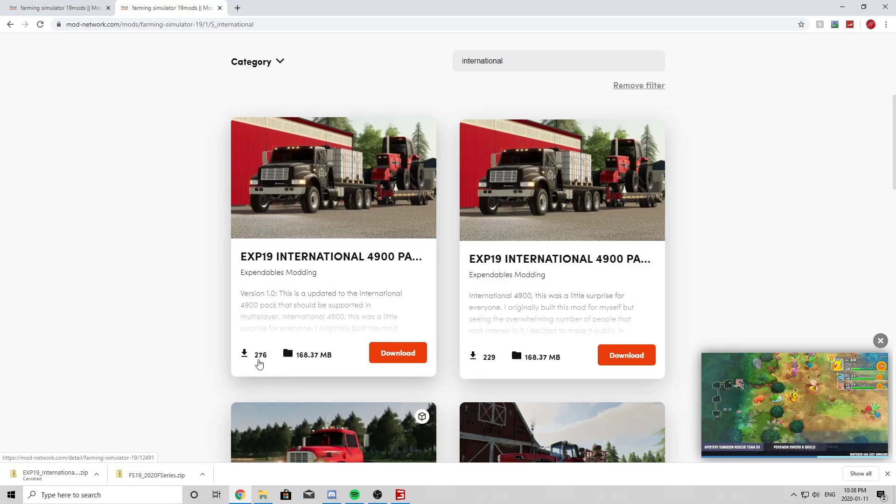
Step: Download the first EXP19 International 4900 pack from the 'international' results
{"action": "left_click", "coordinate": [398, 360]}
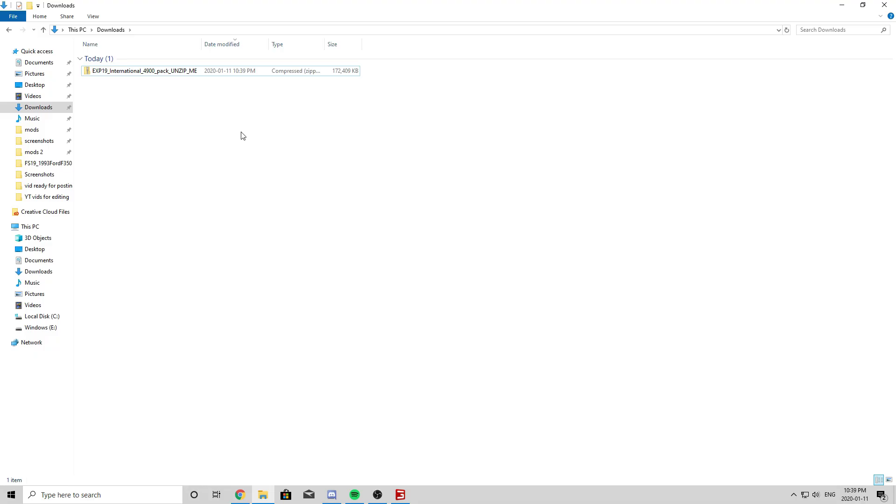
Step: Extract the EXP19_International_4900_pack_UNZIP_ME zip into its suggested default folder
{"action": "left_click", "coordinate": [178, 74]}
{"action": "right_click", "coordinate": [183, 75]}
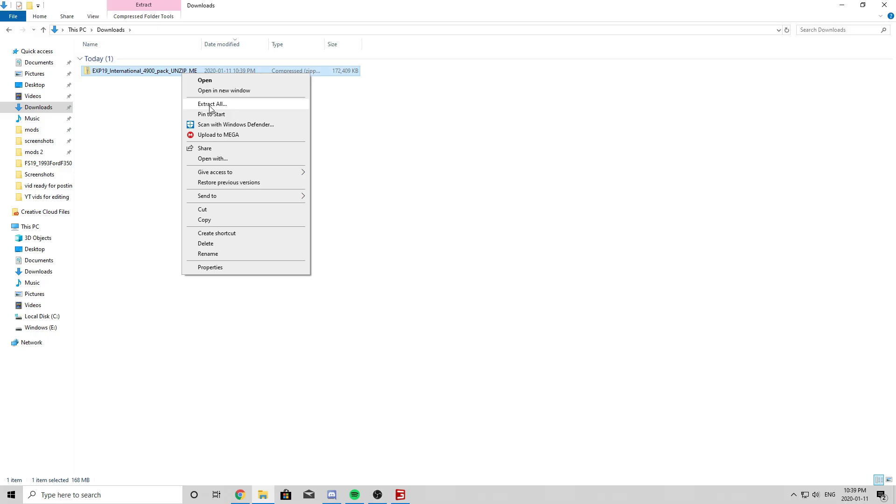
{"action": "left_click", "coordinate": [210, 108]}
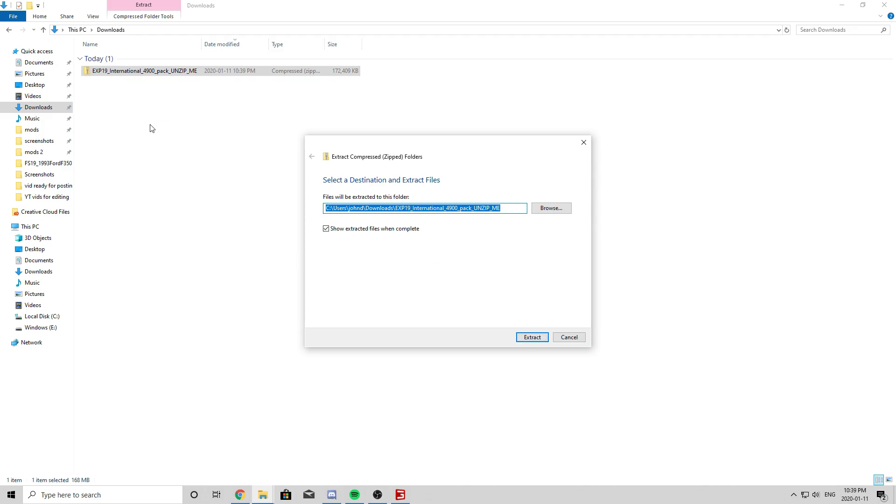
{"action": "left_click", "coordinate": [537, 338]}
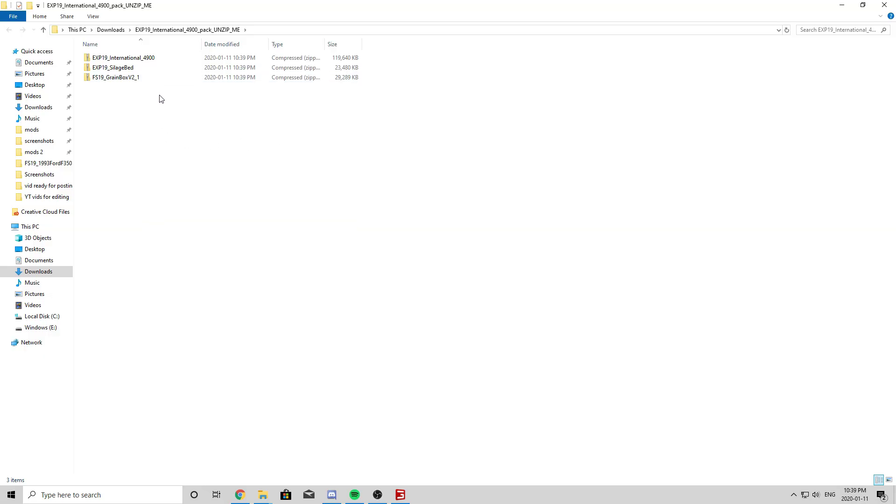
{"action": "left_click_drag", "start_coordinate": [159, 98], "coordinate": [154, 65]}
{"action": "left_click_drag", "start_coordinate": [158, 115], "coordinate": [96, 106]}
{"action": "mouse_move", "coordinate": [126, 80]}
{"action": "left_mouse_down"}
{"action": "mouse_move", "coordinate": [52, 148]}
{"action": "mouse_move", "coordinate": [156, 112]}
{"action": "mouse_move", "coordinate": [145, 58]}
{"action": "mouse_move", "coordinate": [112, 86]}
{"action": "left_mouse_up"}
{"action": "left_click_drag", "start_coordinate": [169, 67], "coordinate": [37, 134]}
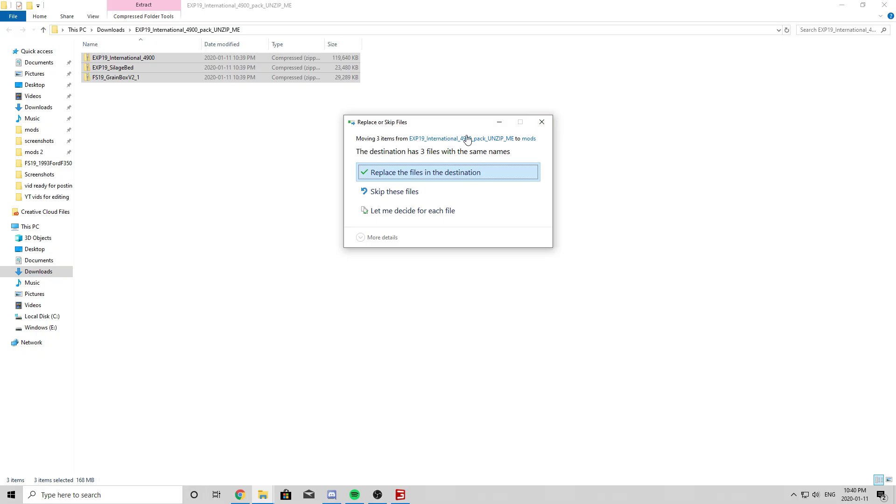
{"action": "key", "text": "Escape"}
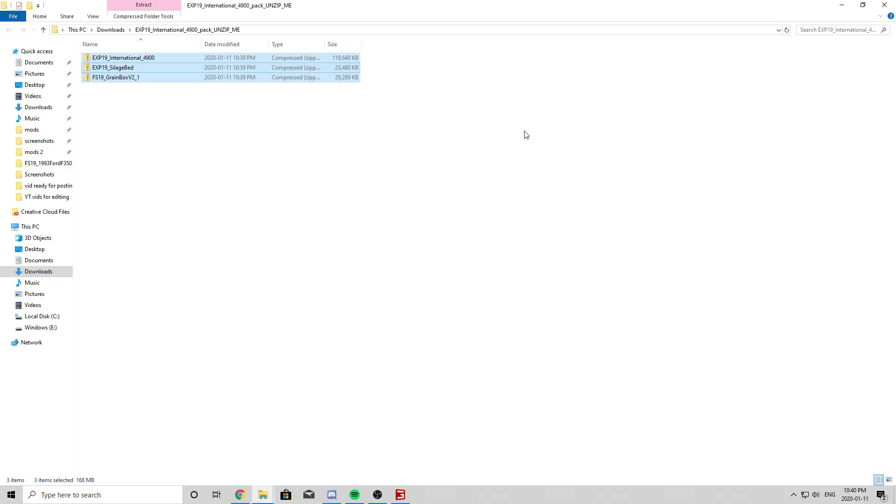
{"action": "left_click", "coordinate": [298, 145]}
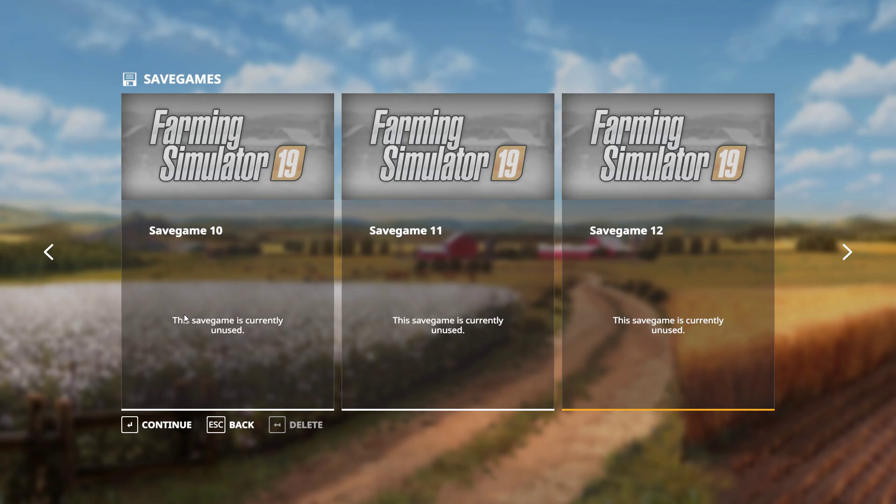
Step: Start a Savegame 10 career on Ravenport and continue past character creation to Mods/DLC
{"action": "left_click", "coordinate": [190, 299]}
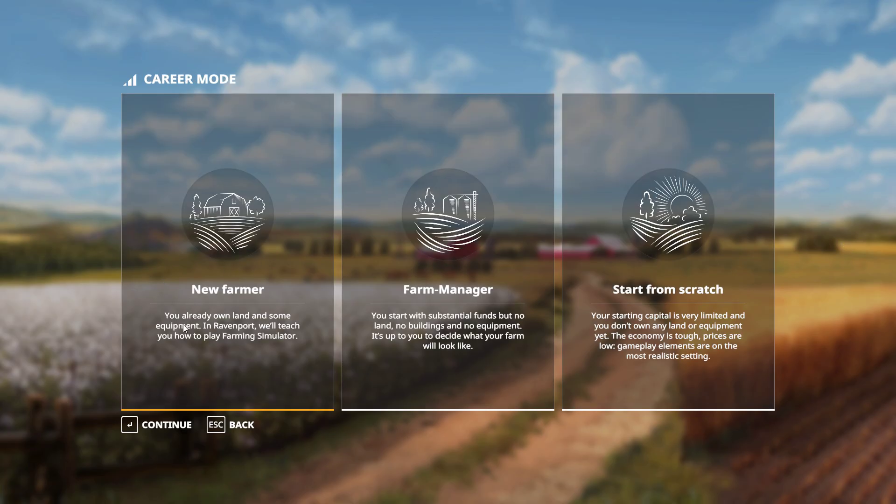
{"action": "left_click", "coordinate": [143, 422]}
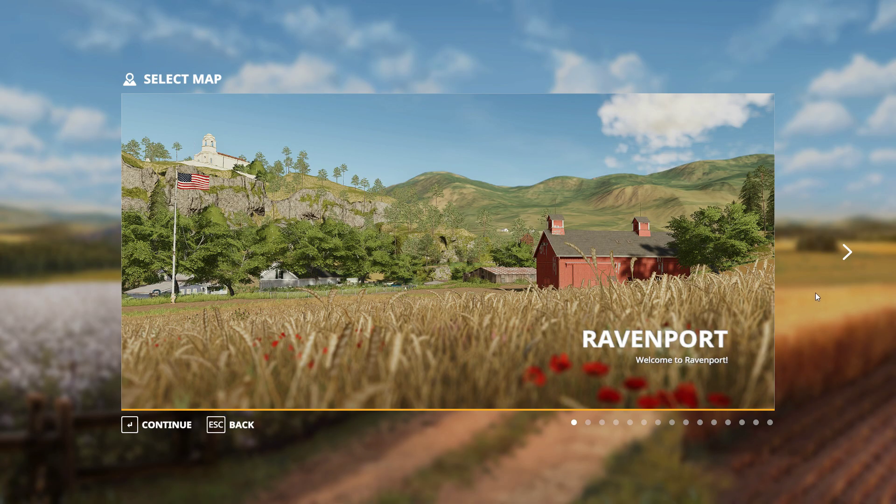
{"action": "left_click", "coordinate": [185, 433]}
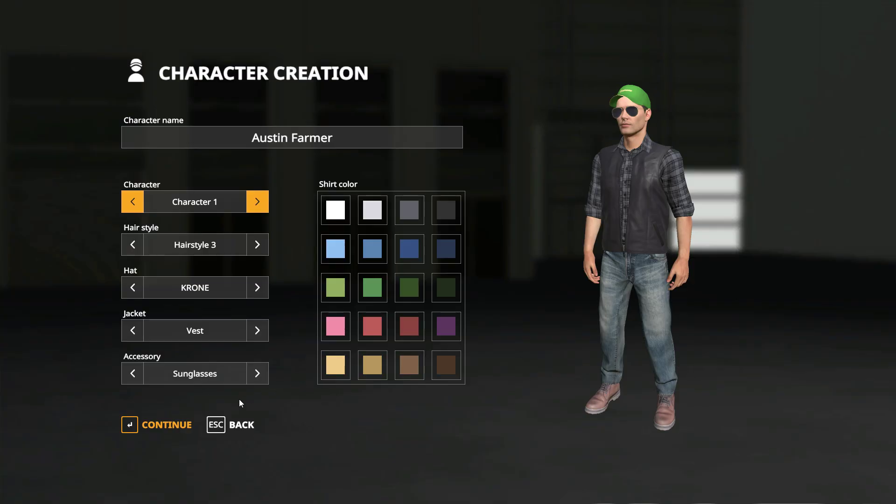
{"action": "left_click", "coordinate": [160, 433]}
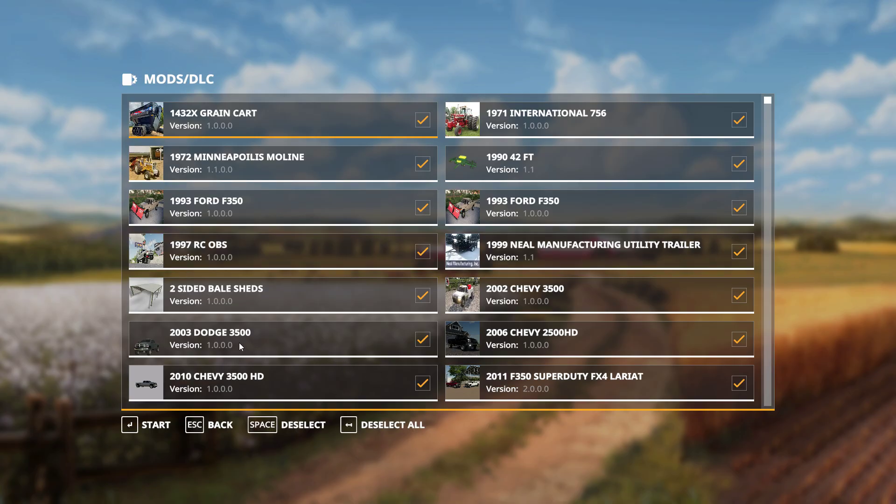
{"action": "left_click", "coordinate": [203, 344]}
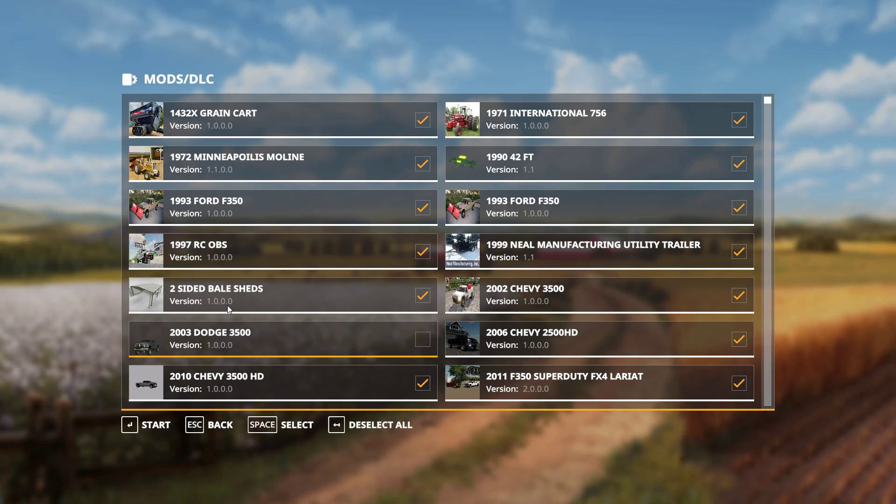
{"action": "scroll", "coordinate": [263, 296], "scroll_direction": "down", "scroll_amount": 9}
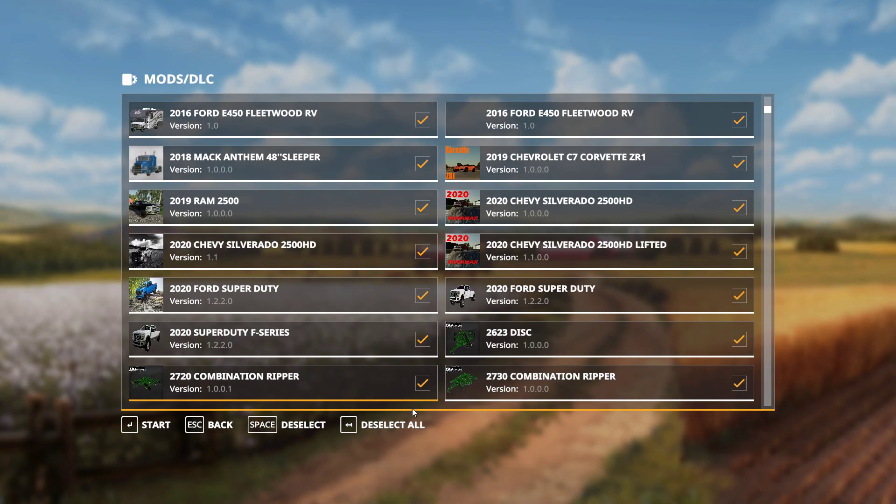
{"action": "scroll", "coordinate": [336, 397], "scroll_direction": "down", "scroll_amount": 5}
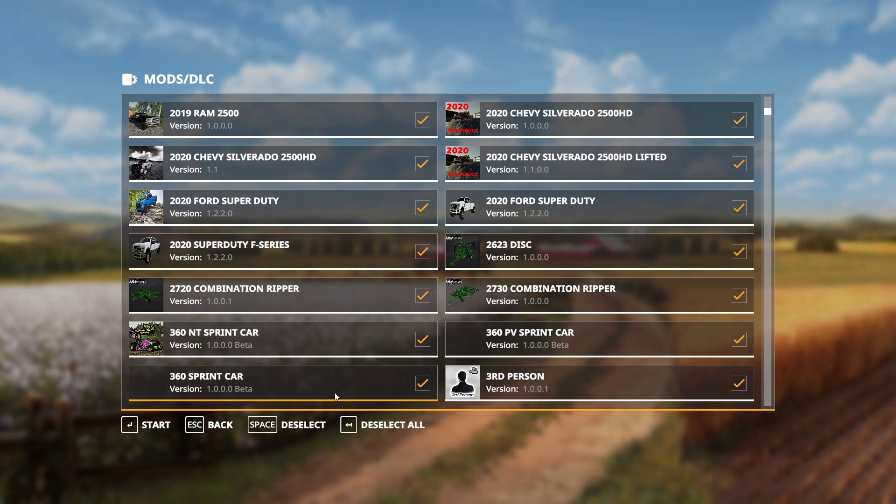
{"action": "left_click", "coordinate": [420, 384]}
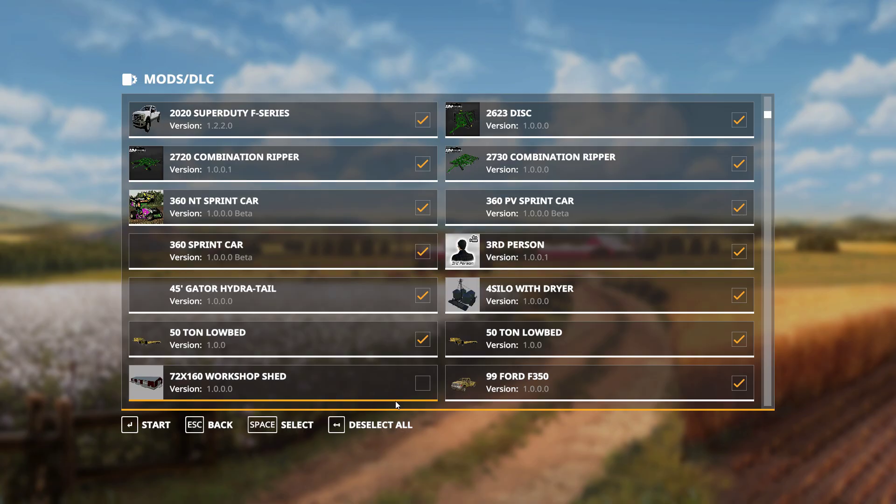
{"action": "left_click", "coordinate": [413, 385]}
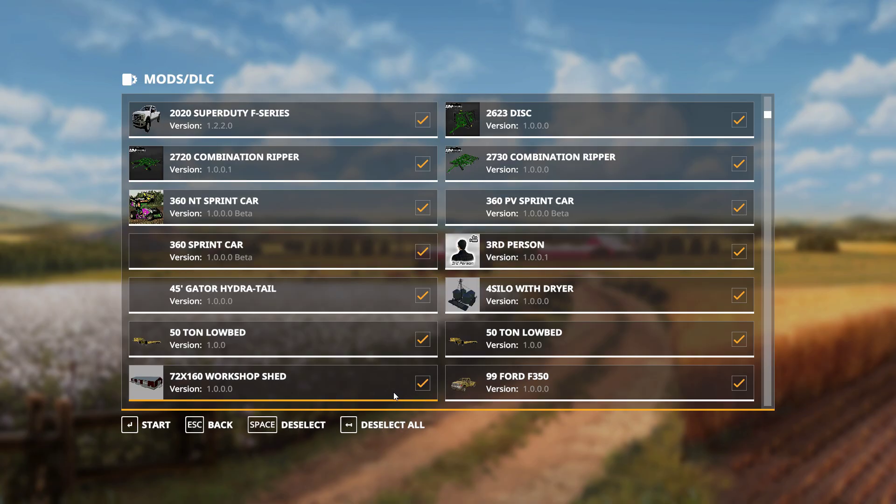
{"action": "scroll", "coordinate": [299, 236], "scroll_direction": "up", "scroll_amount": 5}
{"action": "left_click", "coordinate": [298, 248]}
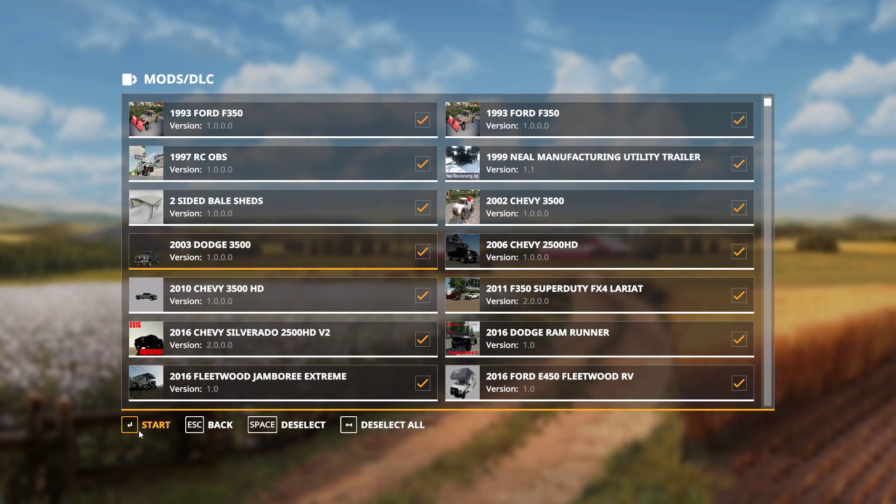